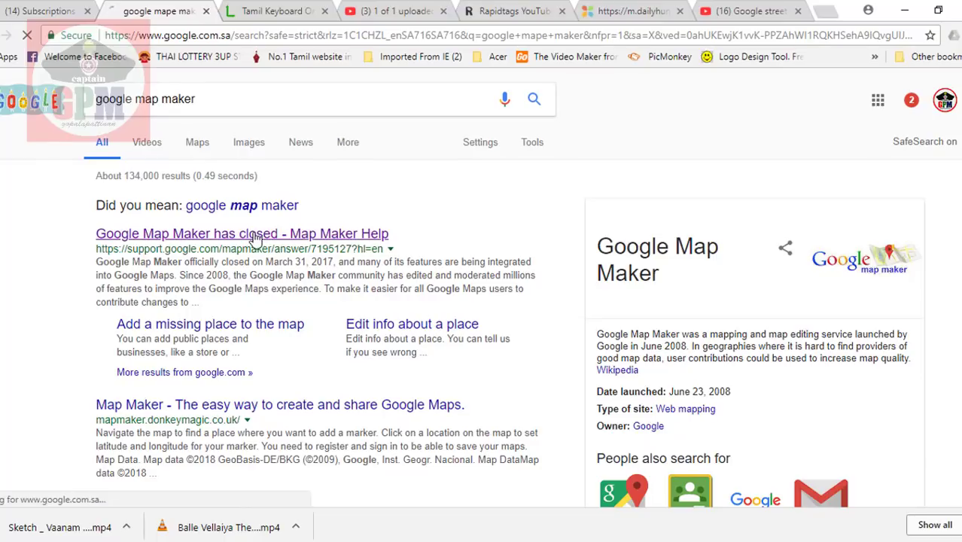
Open the Map Maker Help article about Google Map Maker's closure, and minimise the browser after viewing it.
{"action": "left_click", "coordinate": [255, 235]}
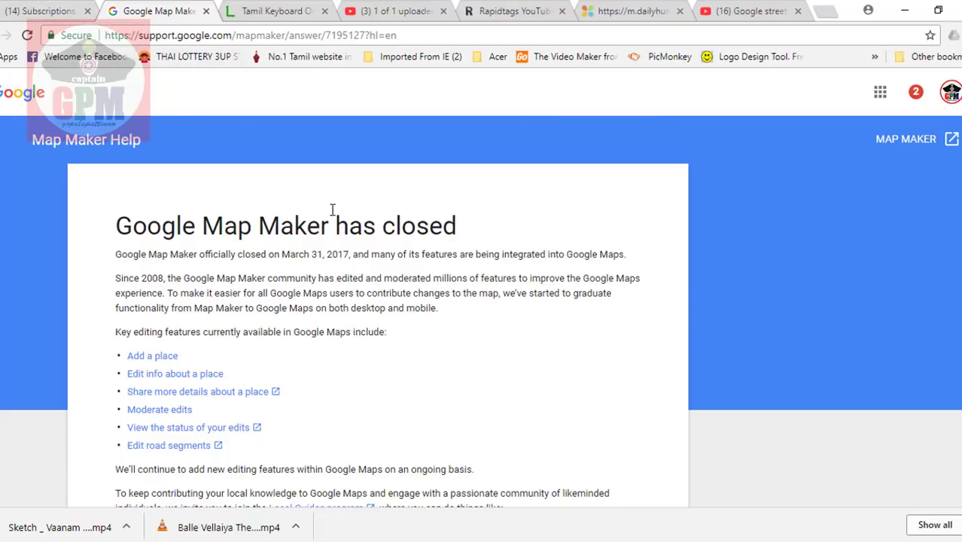
{"action": "left_click", "coordinate": [900, 7]}
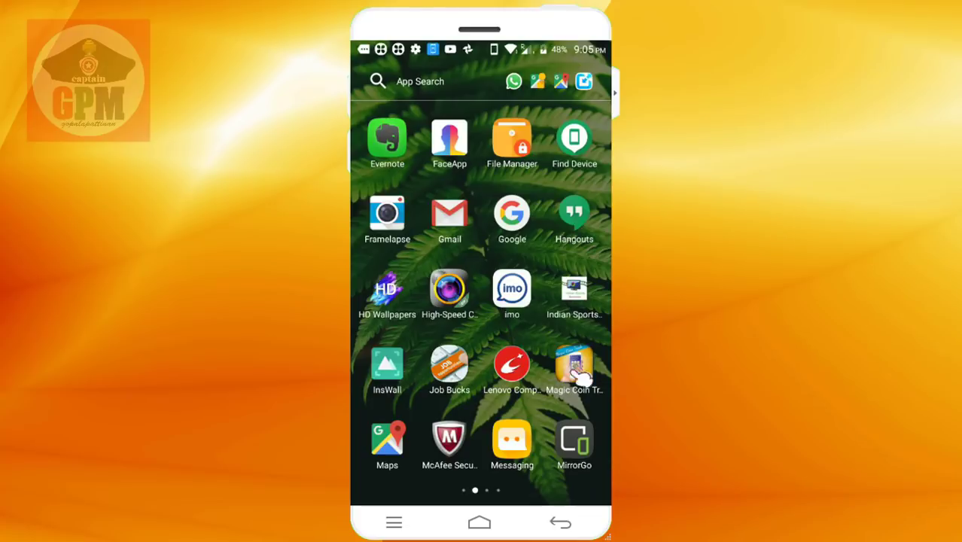
Open the Maps app on the phone and show Mimisal from the recent searches.
{"action": "left_click", "coordinate": [390, 443]}
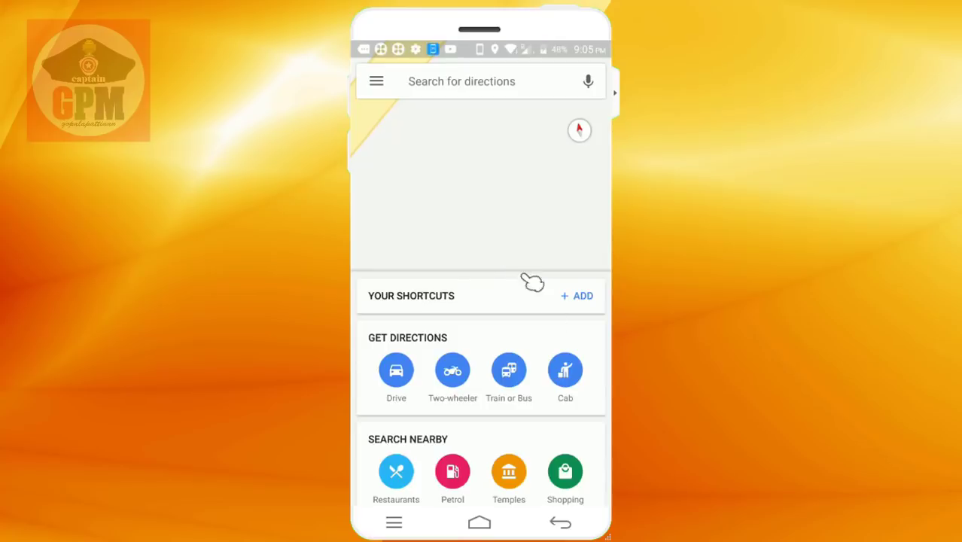
{"action": "left_click", "coordinate": [376, 82]}
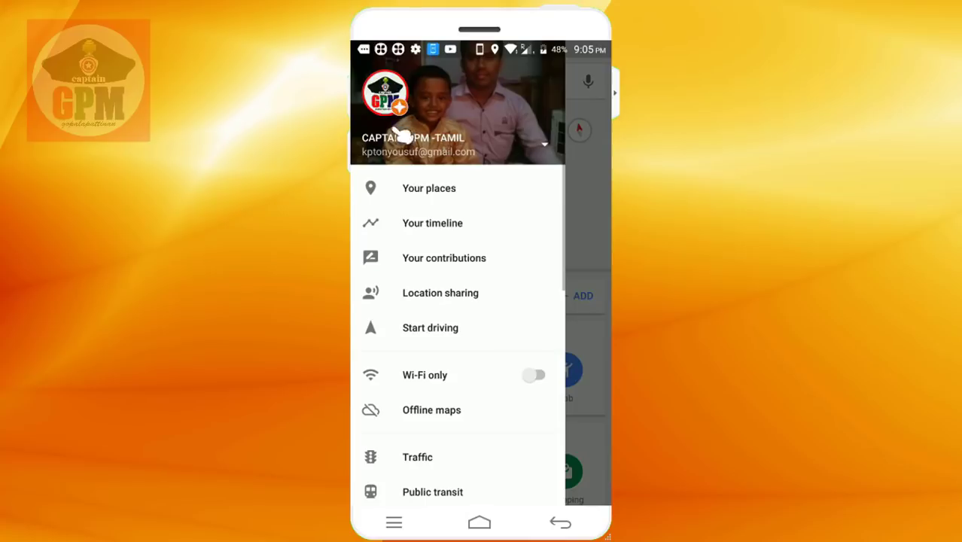
{"action": "left_click", "coordinate": [568, 300]}
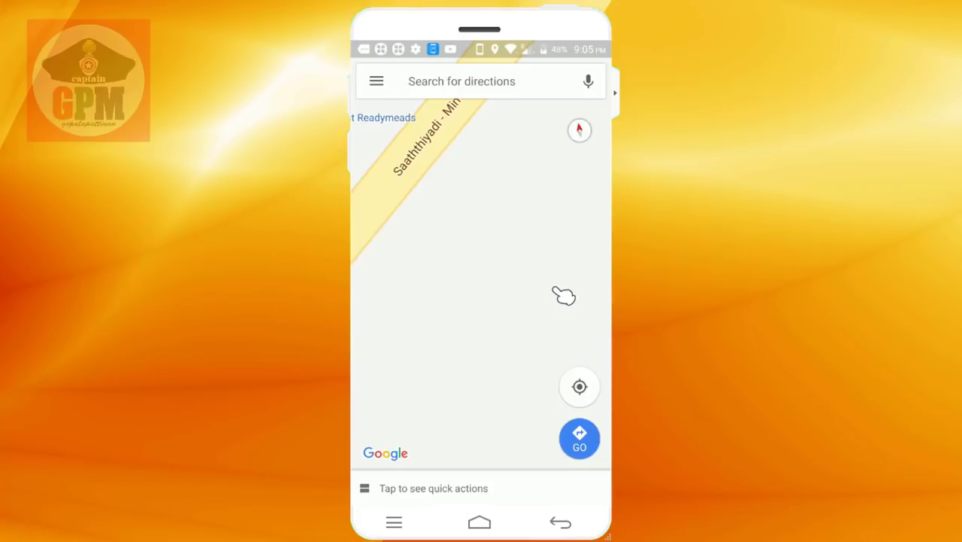
{"action": "left_click", "coordinate": [479, 84]}
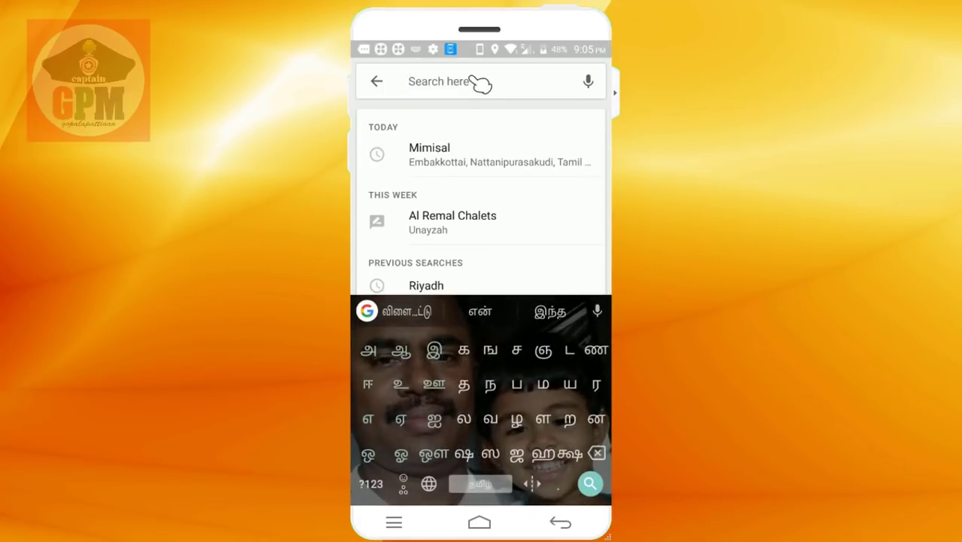
{"action": "left_click", "coordinate": [429, 154]}
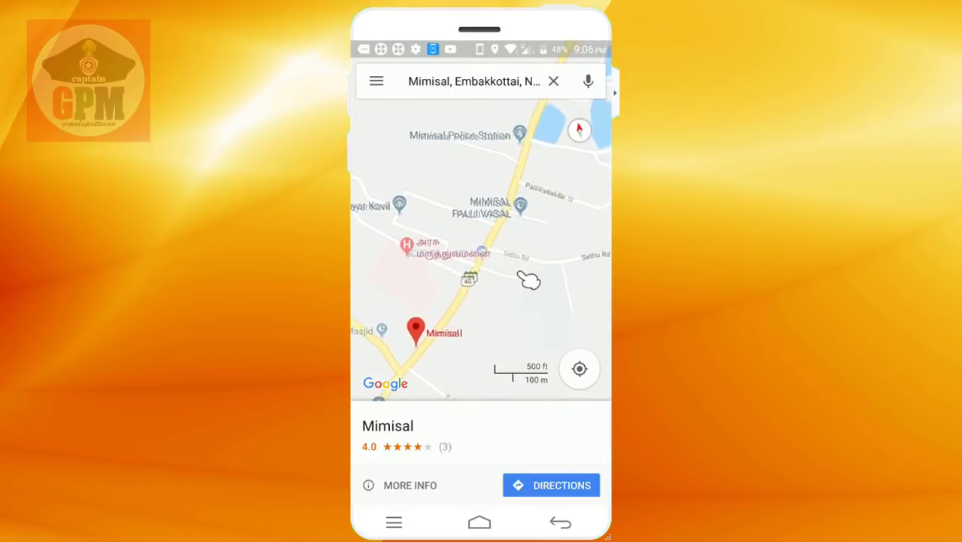
Switch the map of Mimisal to the Satellite view.
{"action": "left_click", "coordinate": [376, 82]}
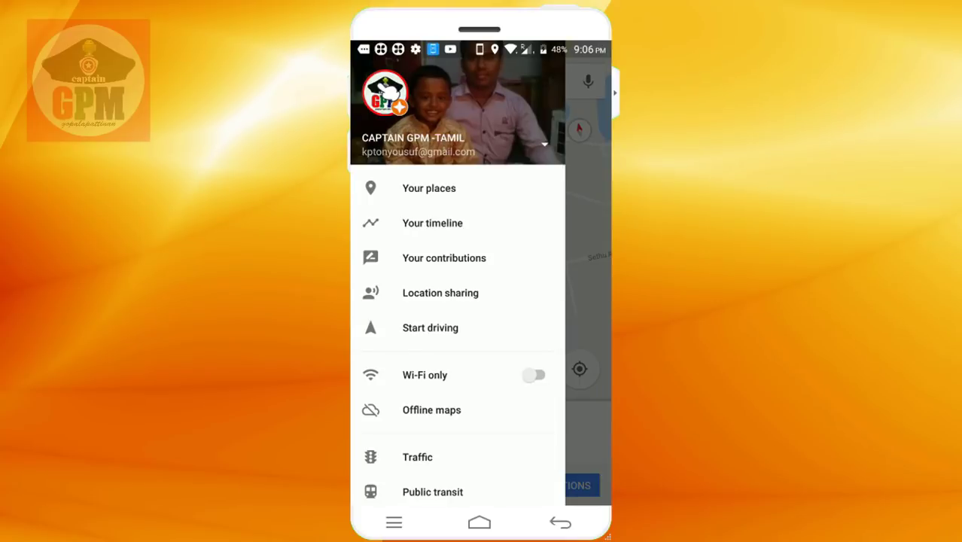
{"action": "scroll", "coordinate": [385, 91], "scroll_direction": "down", "scroll_amount": 5}
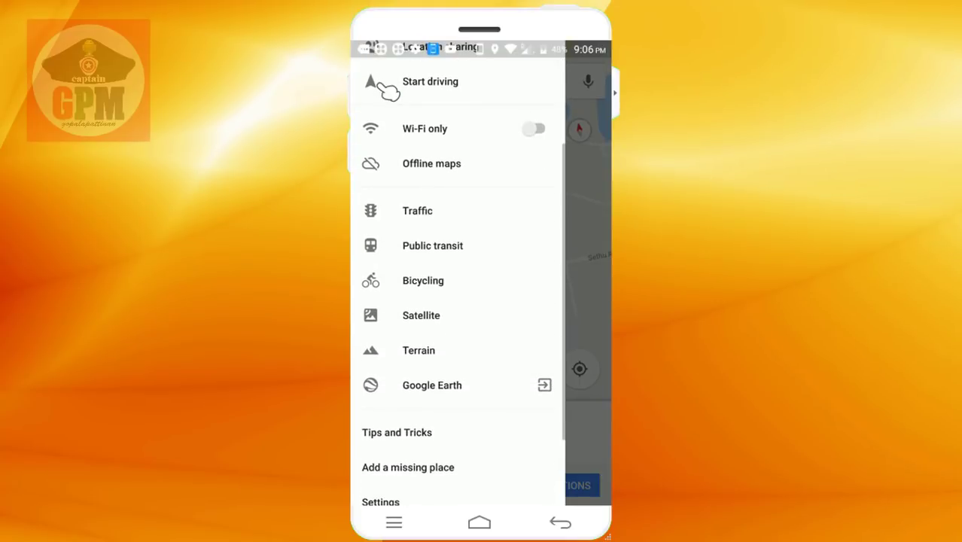
{"action": "left_click", "coordinate": [421, 315]}
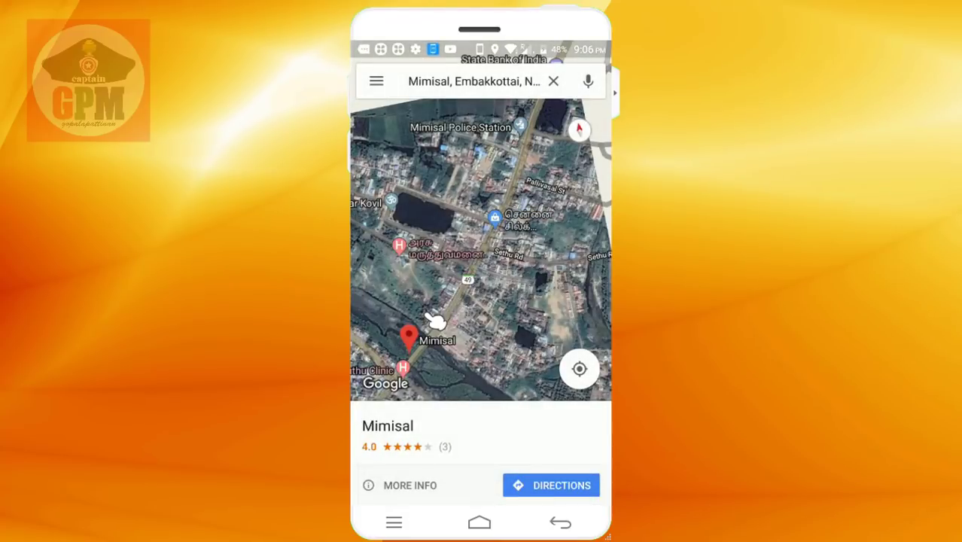
Drop a pin on the building along Mosque St, across from Mimisal Palli Vasal.
{"action": "scroll", "coordinate": [434, 321], "scroll_direction": "up", "scroll_amount": 5}
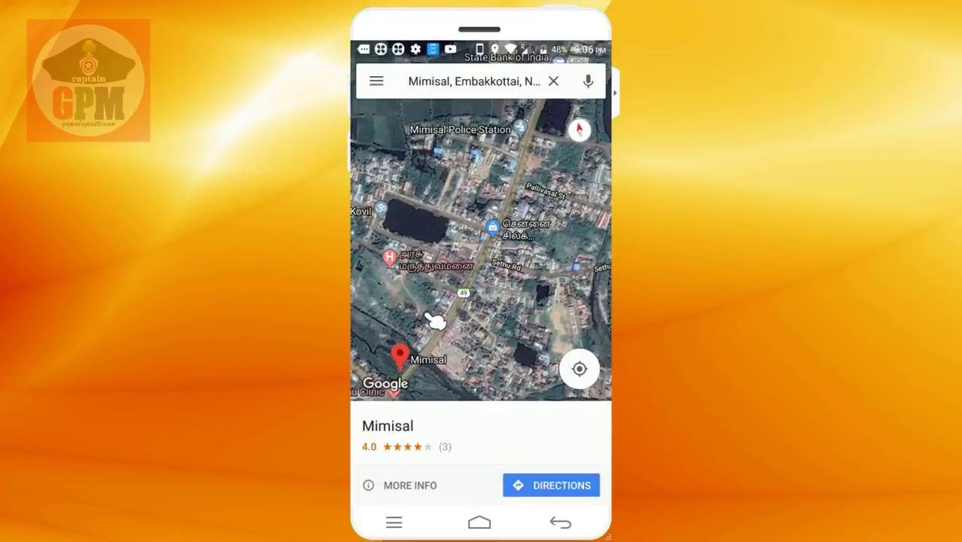
{"action": "scroll", "coordinate": [434, 321], "scroll_direction": "up", "scroll_amount": 5}
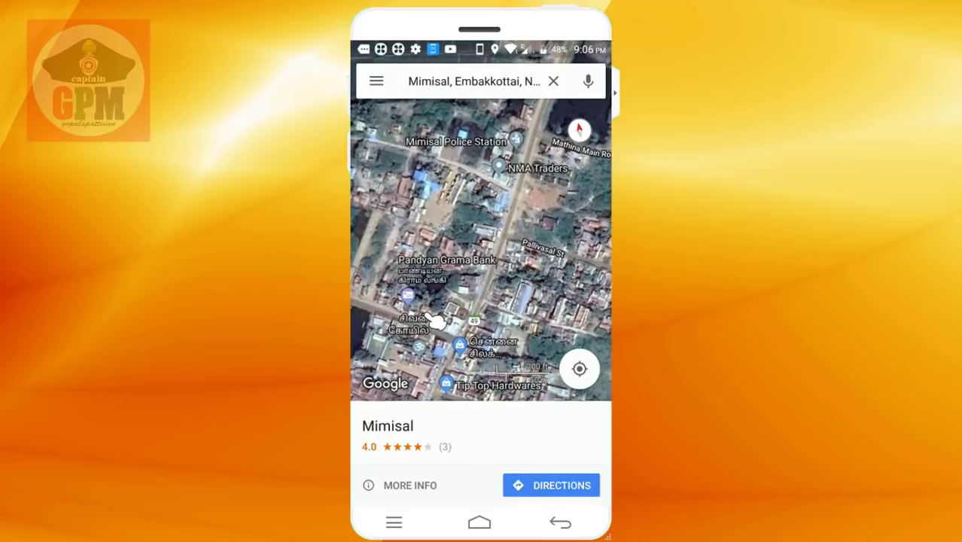
{"action": "scroll", "coordinate": [435, 322], "scroll_direction": "down", "scroll_amount": 1}
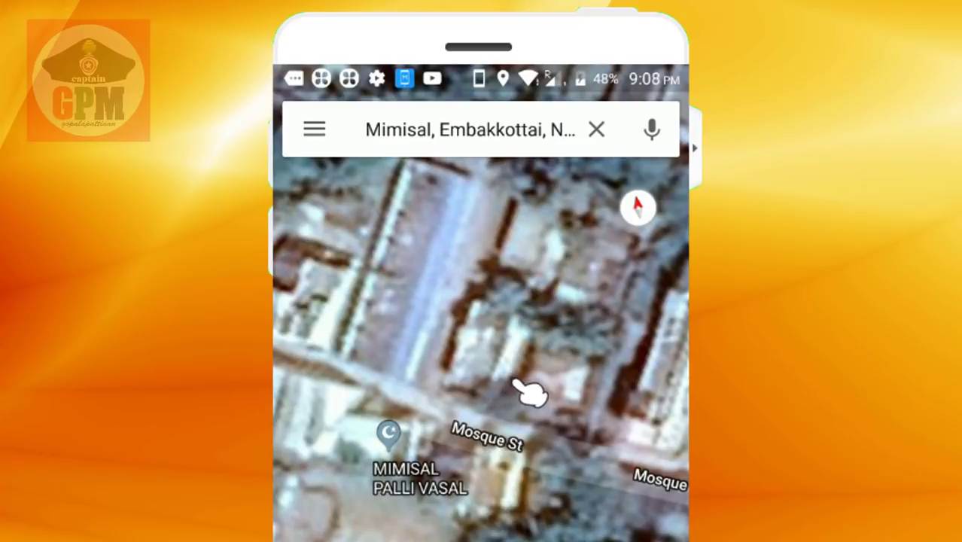
{"action": "left_click", "coordinate": [493, 362]}
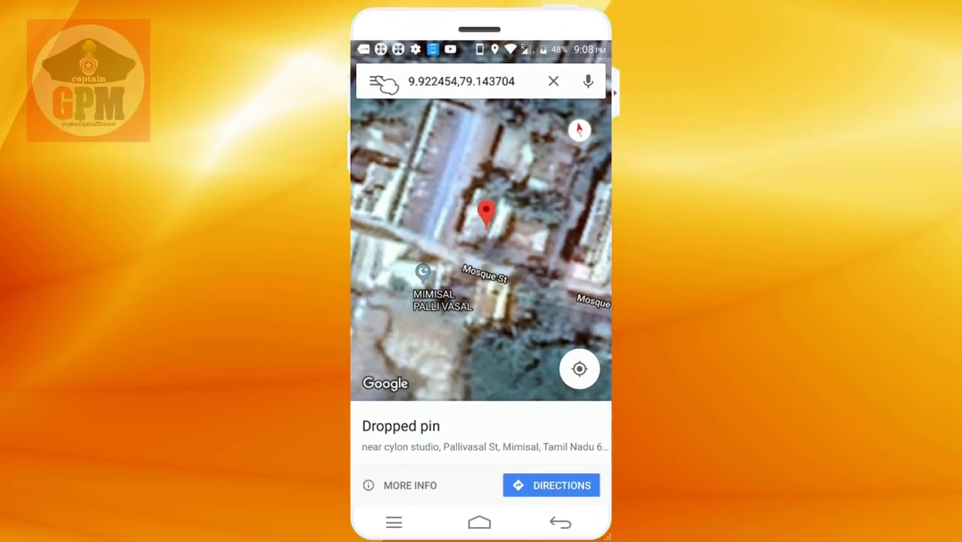
Start adding a missing place of the type Business or landmark.
{"action": "left_click", "coordinate": [376, 82]}
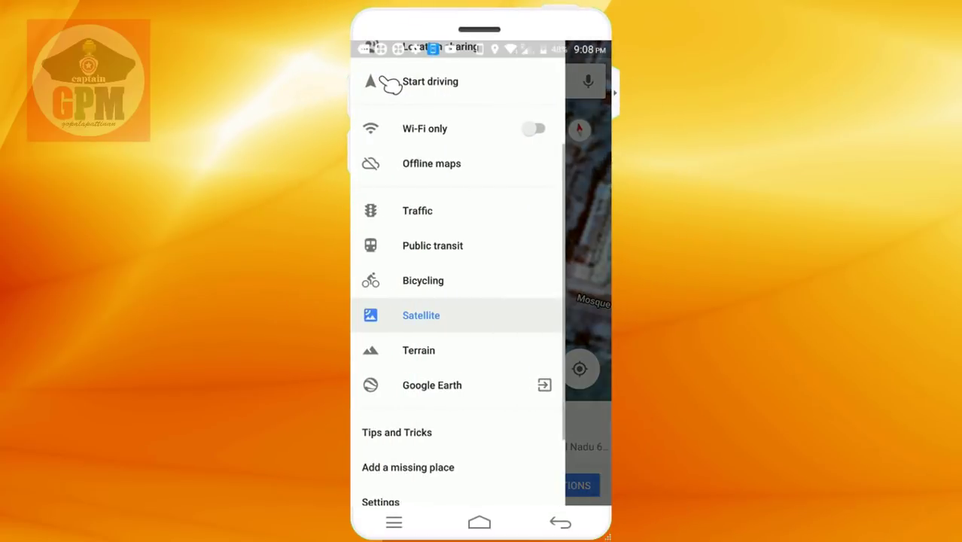
{"action": "left_click", "coordinate": [421, 467]}
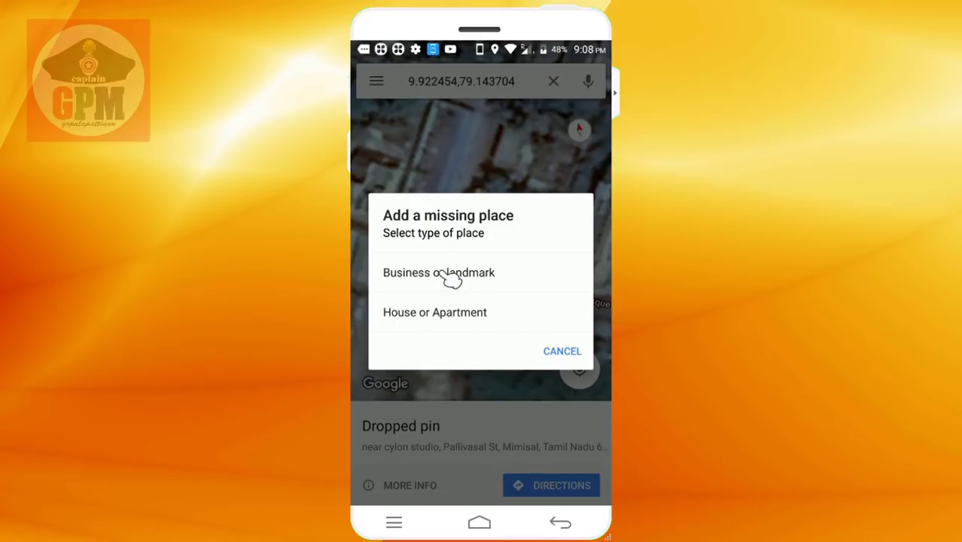
{"action": "left_click", "coordinate": [511, 333]}
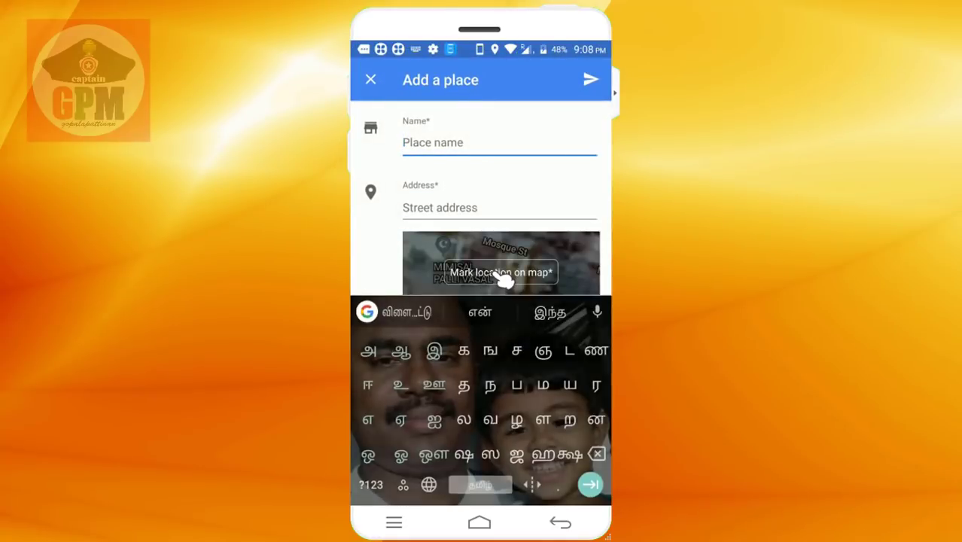
Mark the new place's location on the building beside Mosque St and name it "Photo Studio சிலோன்".
{"action": "left_click", "coordinate": [502, 279]}
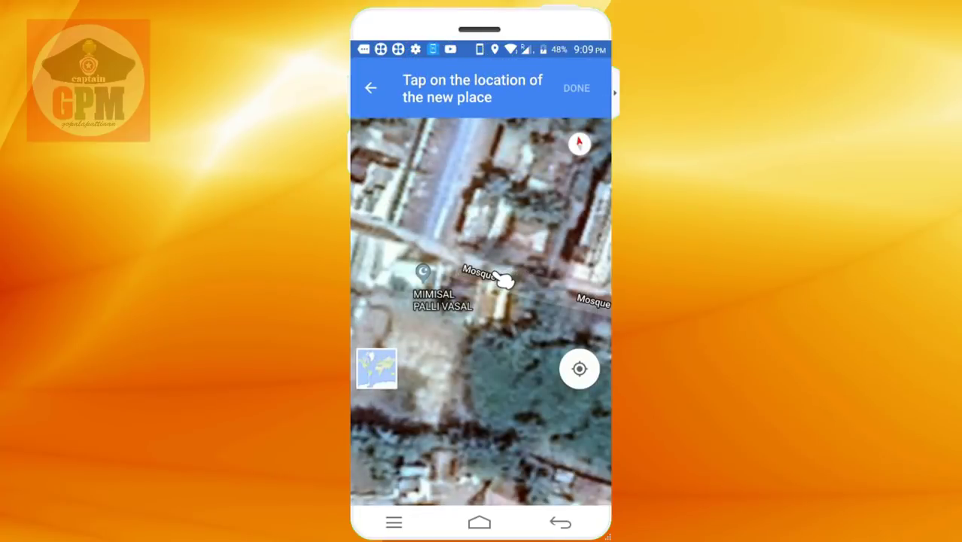
{"action": "left_click", "coordinate": [495, 229]}
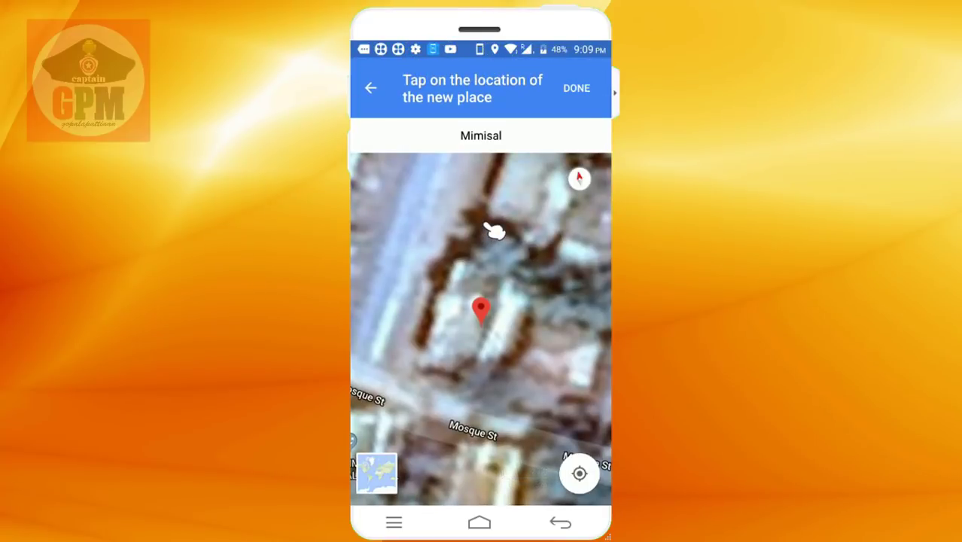
{"action": "left_click", "coordinate": [576, 88]}
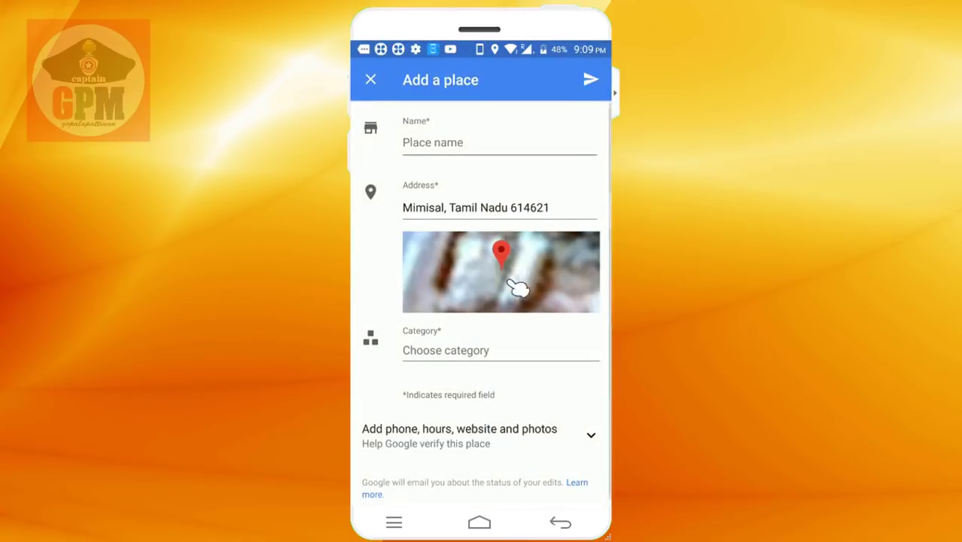
{"action": "left_click", "coordinate": [461, 149]}
{"action": "type", "text": "Photo Studio சிலோன்"}
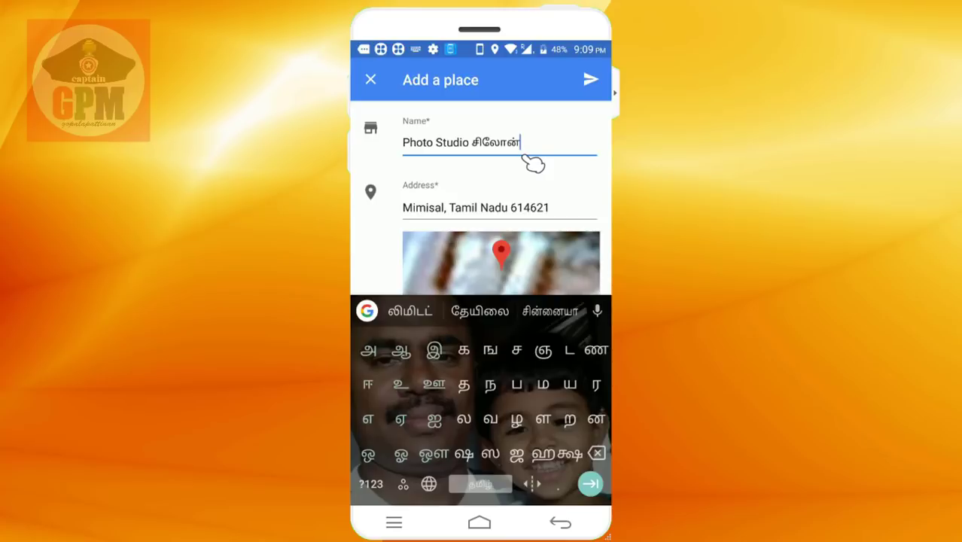
Search the place categories for "studio" and choose Photography Studio.
{"action": "scroll", "coordinate": [532, 164], "scroll_direction": "down", "scroll_amount": 3}
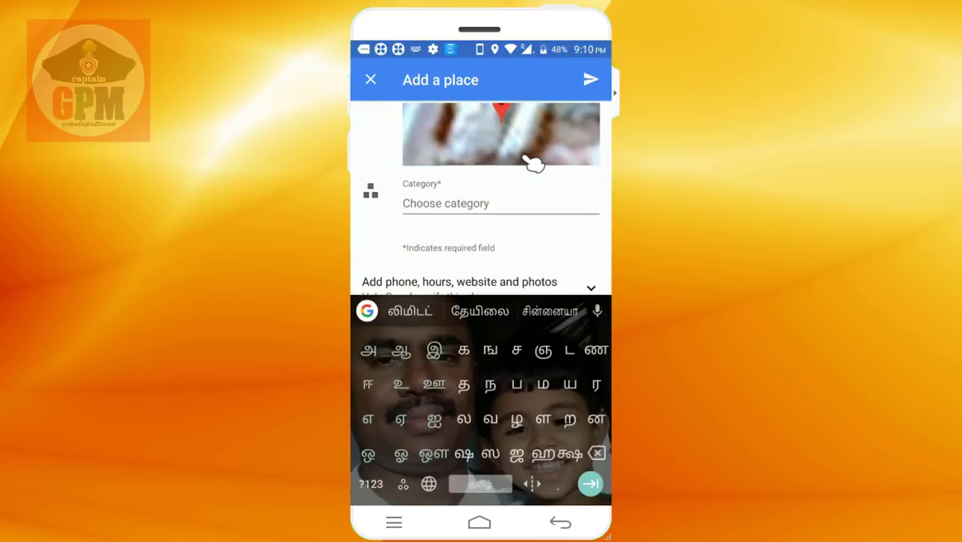
{"action": "left_click", "coordinate": [435, 212]}
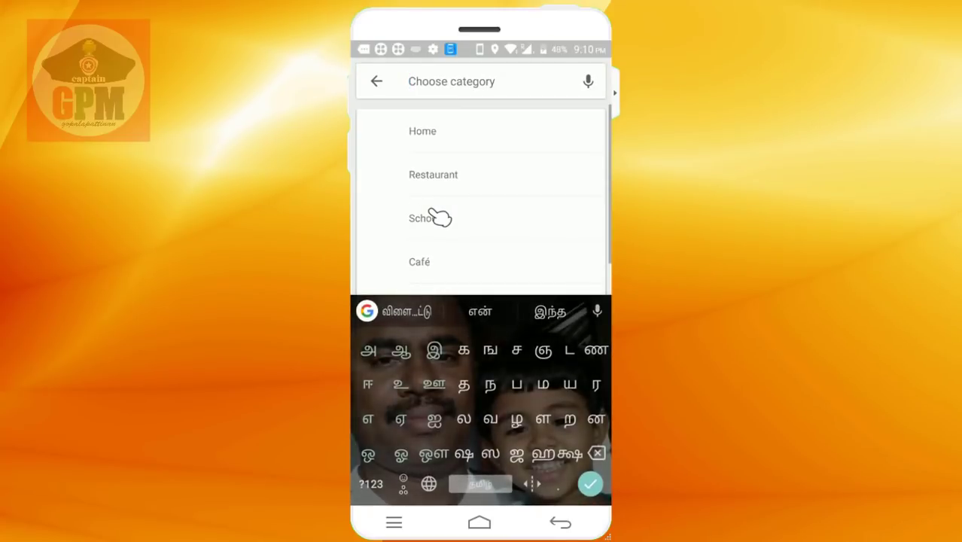
{"action": "scroll", "coordinate": [436, 218], "scroll_direction": "down", "scroll_amount": 3}
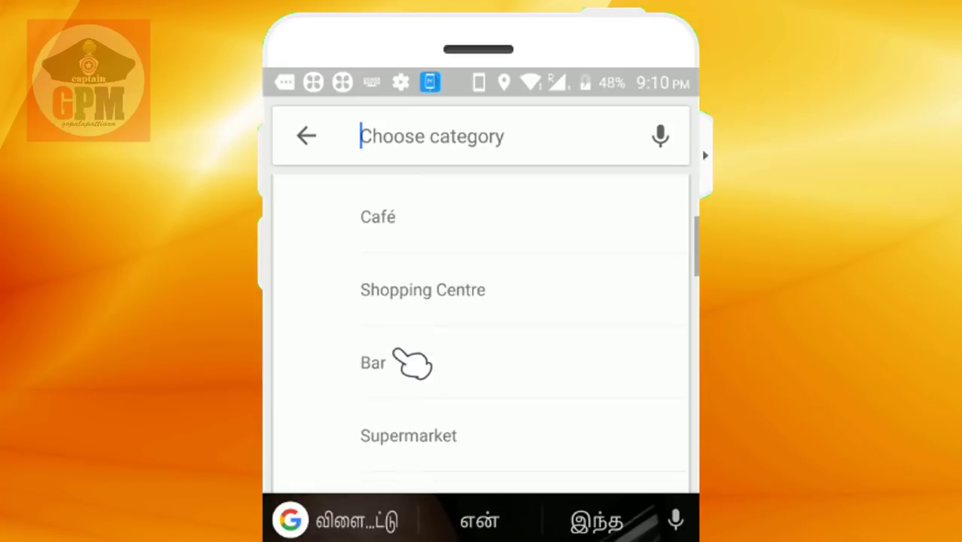
{"action": "scroll", "coordinate": [412, 364], "scroll_direction": "down", "scroll_amount": 5}
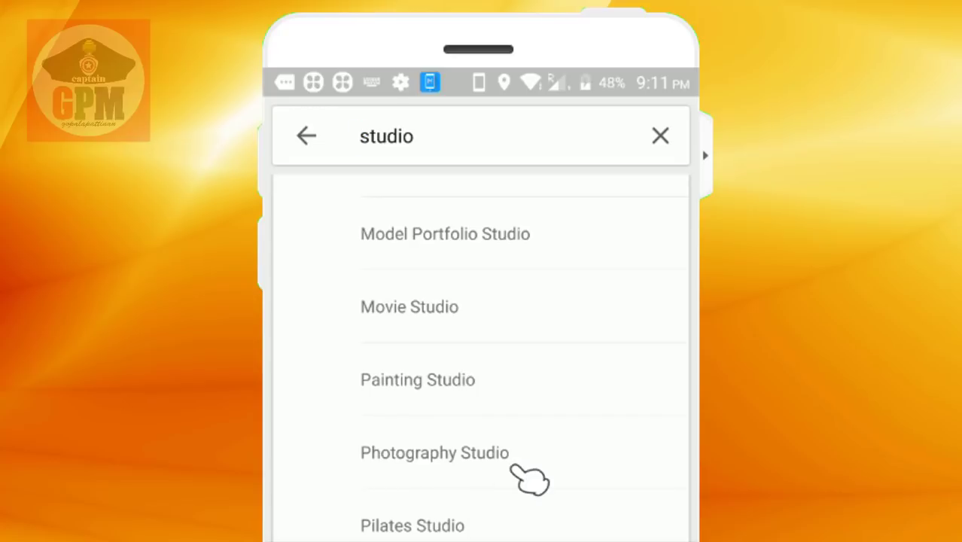
{"action": "scroll", "coordinate": [530, 480], "scroll_direction": "down", "scroll_amount": 5}
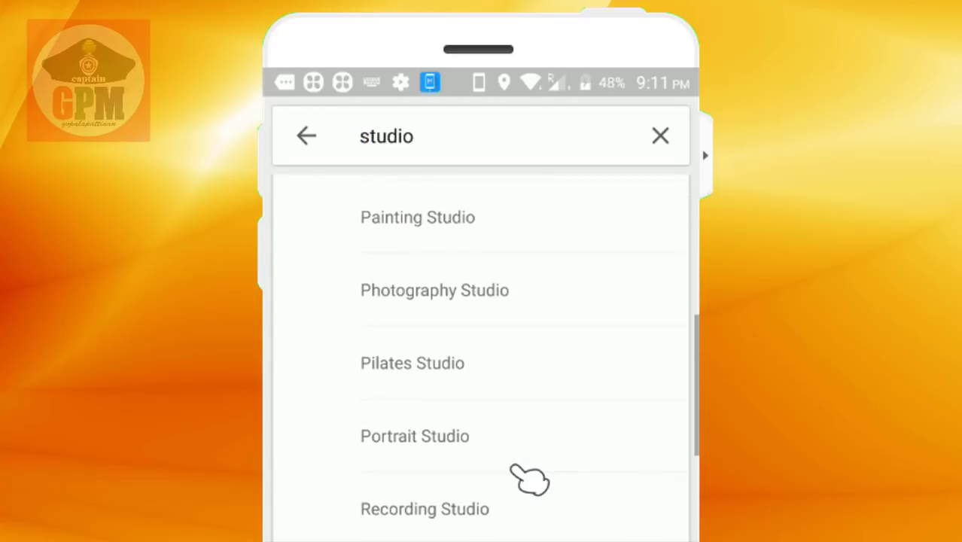
{"action": "scroll", "coordinate": [530, 479], "scroll_direction": "down", "scroll_amount": 2}
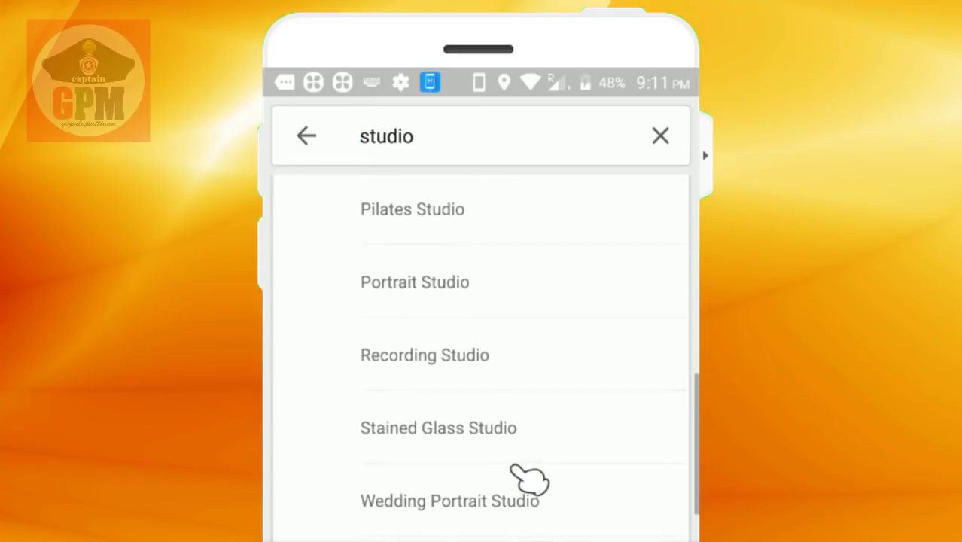
{"action": "scroll", "coordinate": [529, 479], "scroll_direction": "up", "scroll_amount": 1}
{"action": "scroll", "coordinate": [530, 480], "scroll_direction": "up", "scroll_amount": 6}
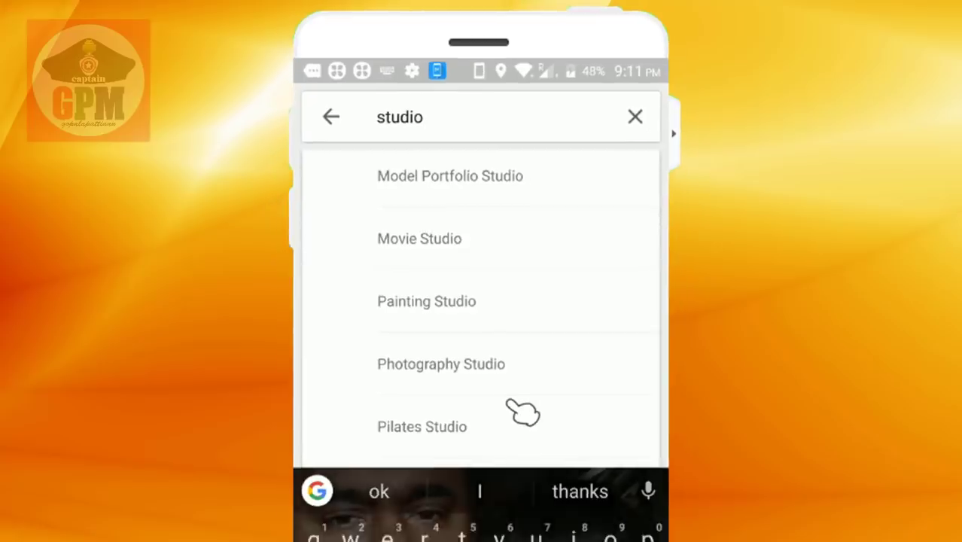
{"action": "left_click", "coordinate": [503, 284]}
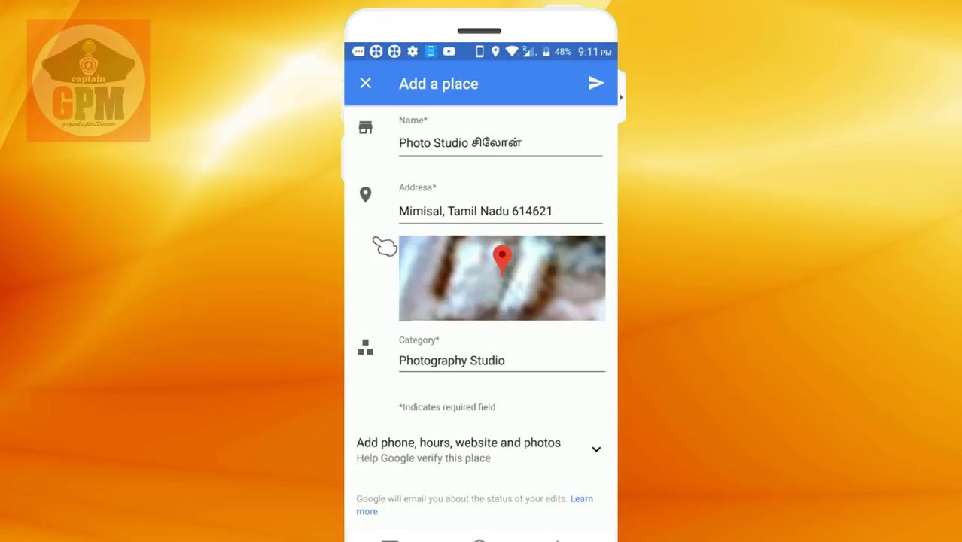
Add opening hours for every day from Monday to Sunday, leaving Open 24 hours off.
{"action": "left_click", "coordinate": [594, 454]}
{"action": "left_click", "coordinate": [594, 454]}
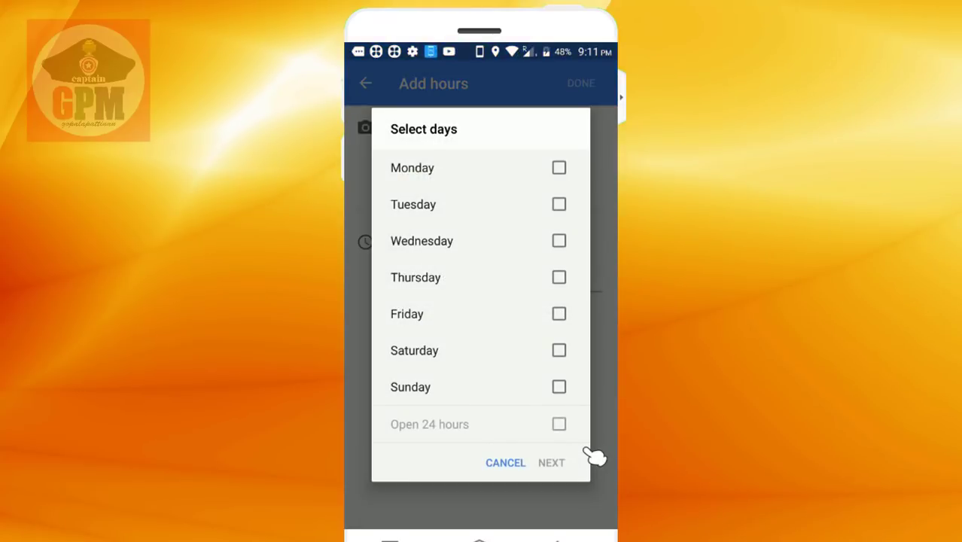
{"action": "left_click", "coordinate": [558, 168]}
{"action": "left_click", "coordinate": [558, 204]}
{"action": "left_click", "coordinate": [558, 241]}
{"action": "left_click", "coordinate": [558, 277]}
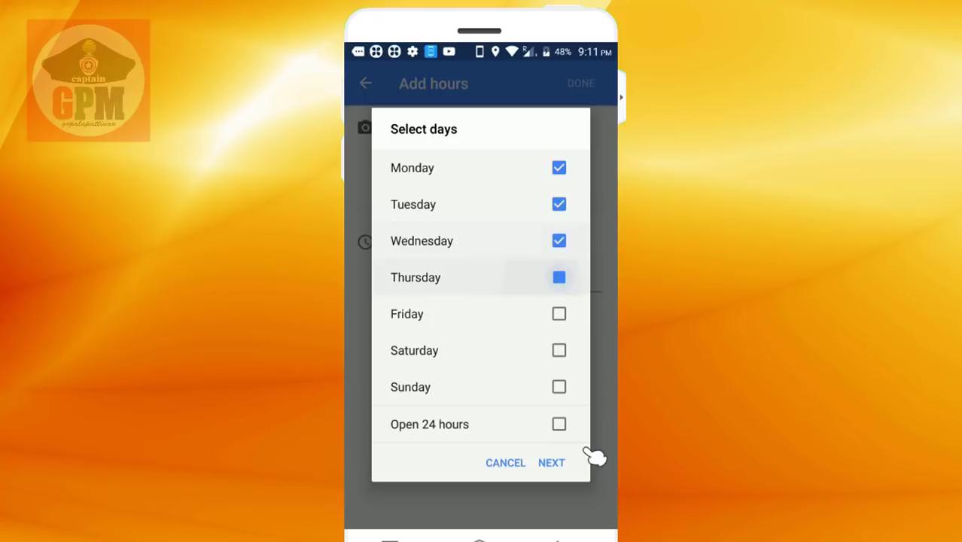
{"action": "left_click", "coordinate": [558, 314]}
{"action": "left_click", "coordinate": [558, 350]}
{"action": "left_click", "coordinate": [559, 386]}
{"action": "left_click", "coordinate": [559, 423]}
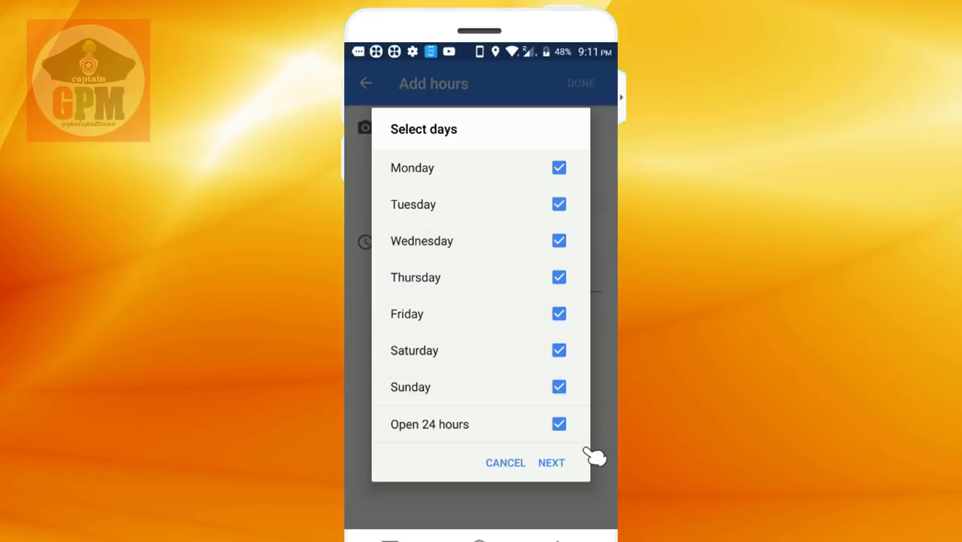
{"action": "left_click", "coordinate": [558, 423]}
{"action": "left_click", "coordinate": [549, 463]}
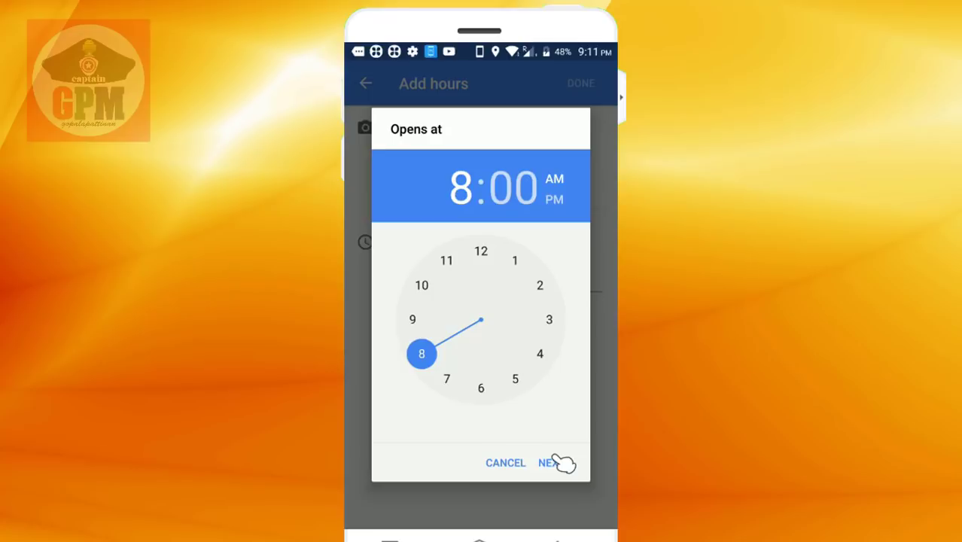
Set the Monday–Sunday hours to open at 8:00 AM and close at 8:00 PM, and save them to the place.
{"action": "left_click", "coordinate": [556, 461]}
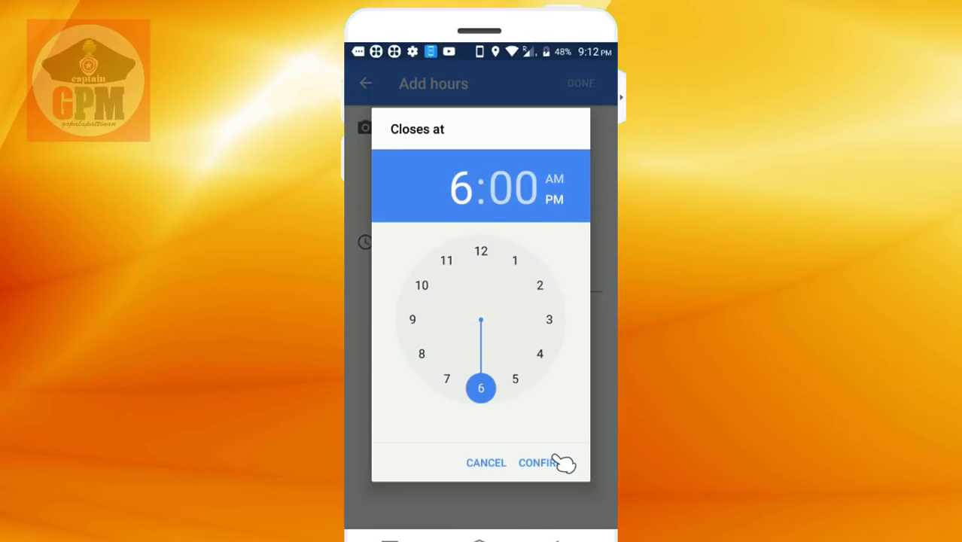
{"action": "left_click", "coordinate": [422, 352]}
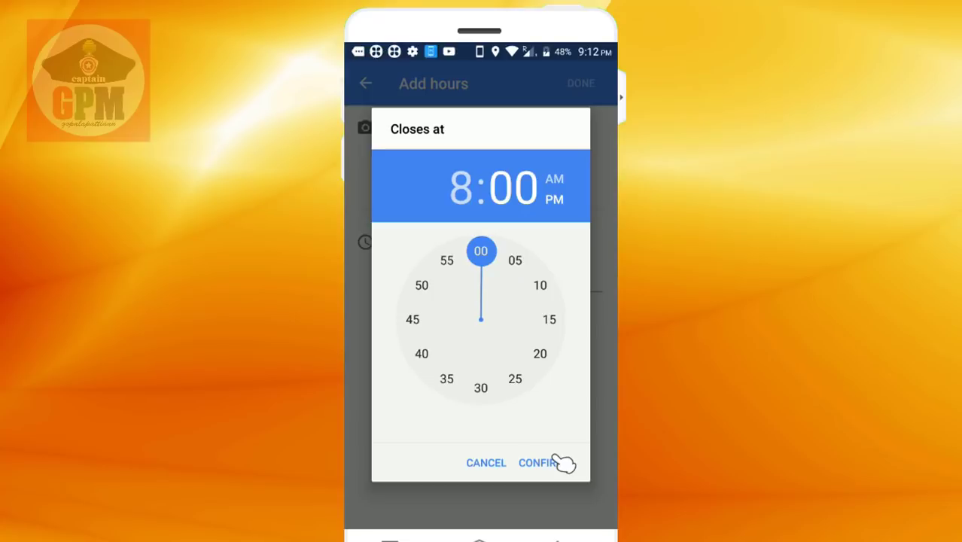
{"action": "left_click", "coordinate": [556, 462]}
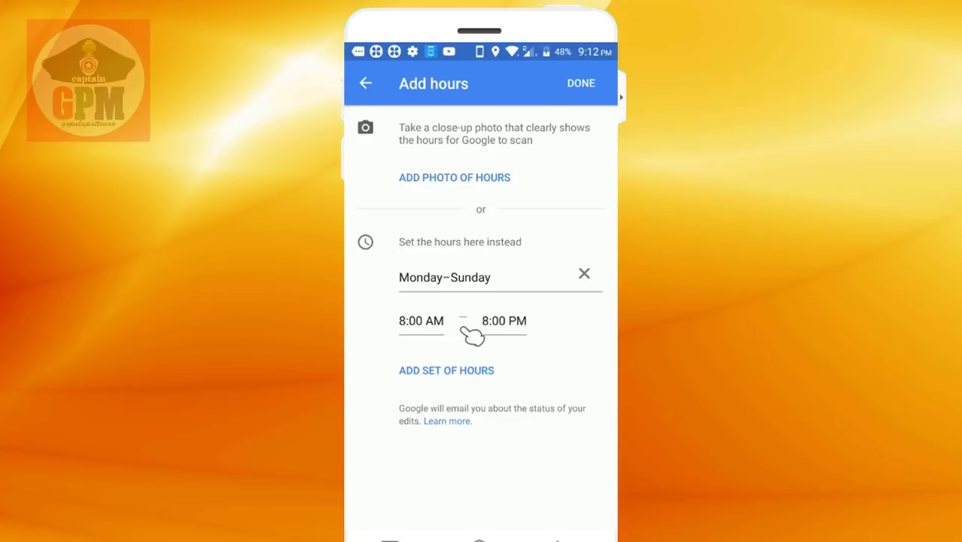
{"action": "left_click", "coordinate": [590, 85]}
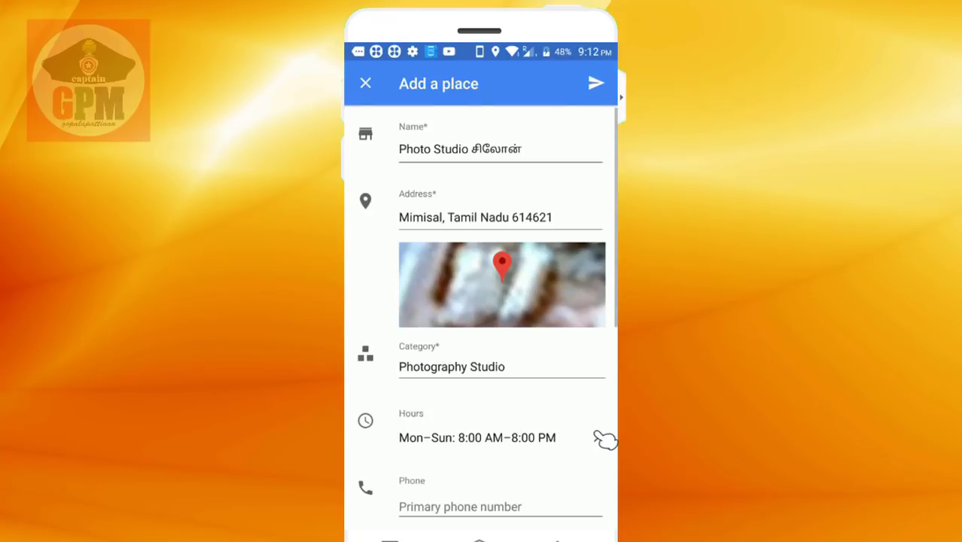
Submit the new place anyway despite the similar existing studios, leaving phone, website and opening date empty.
{"action": "scroll", "coordinate": [602, 436], "scroll_direction": "down", "scroll_amount": 1}
{"action": "scroll", "coordinate": [604, 440], "scroll_direction": "down", "scroll_amount": 3}
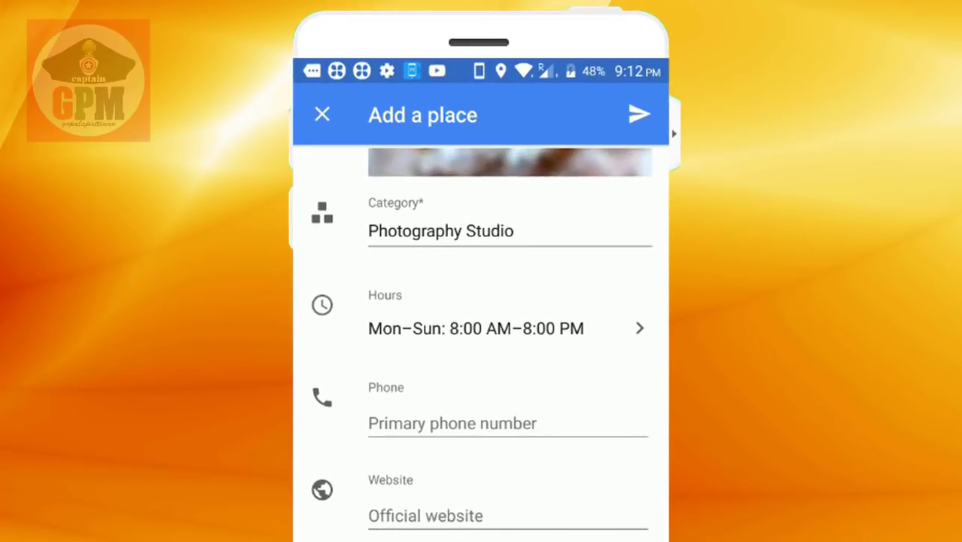
{"action": "scroll", "coordinate": [481, 345], "scroll_direction": "down", "scroll_amount": 2}
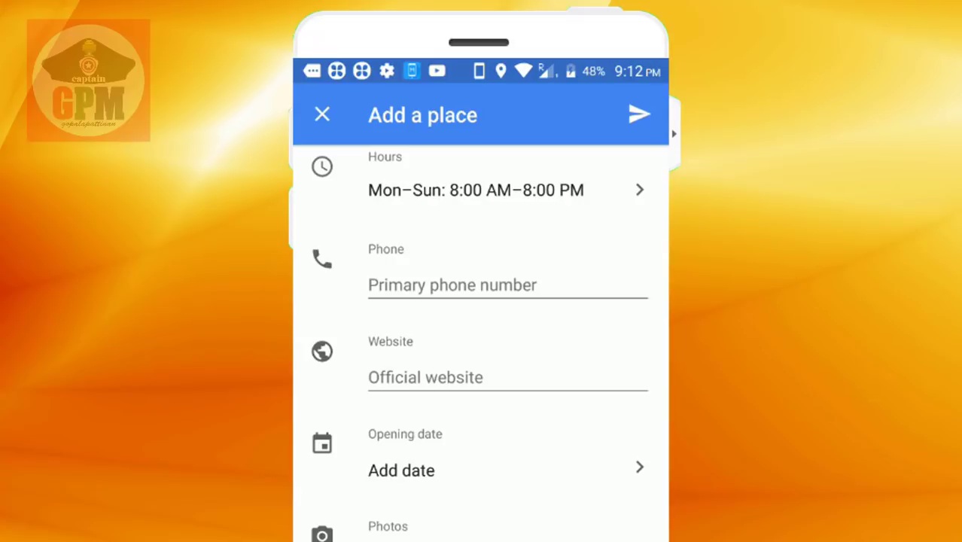
{"action": "scroll", "coordinate": [622, 161], "scroll_direction": "up", "scroll_amount": 5}
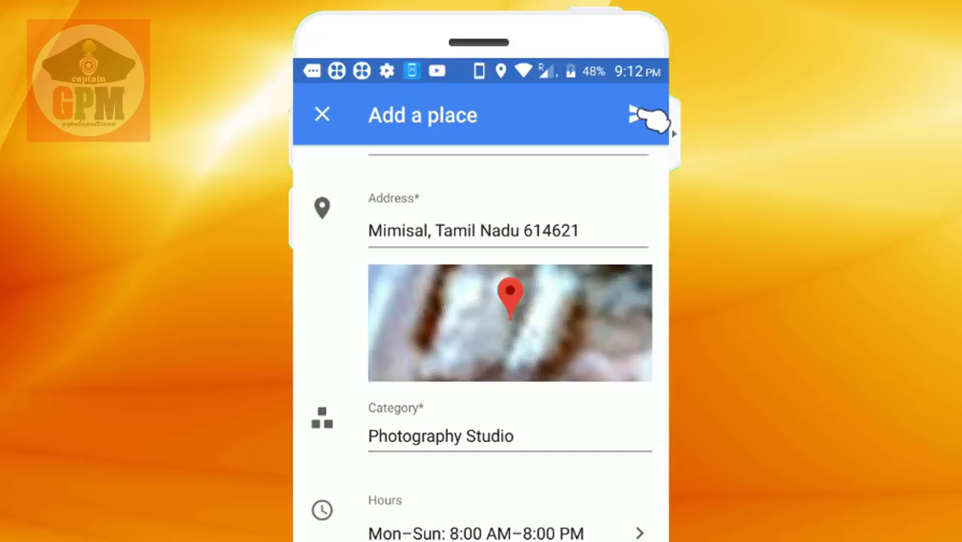
{"action": "left_click", "coordinate": [636, 115]}
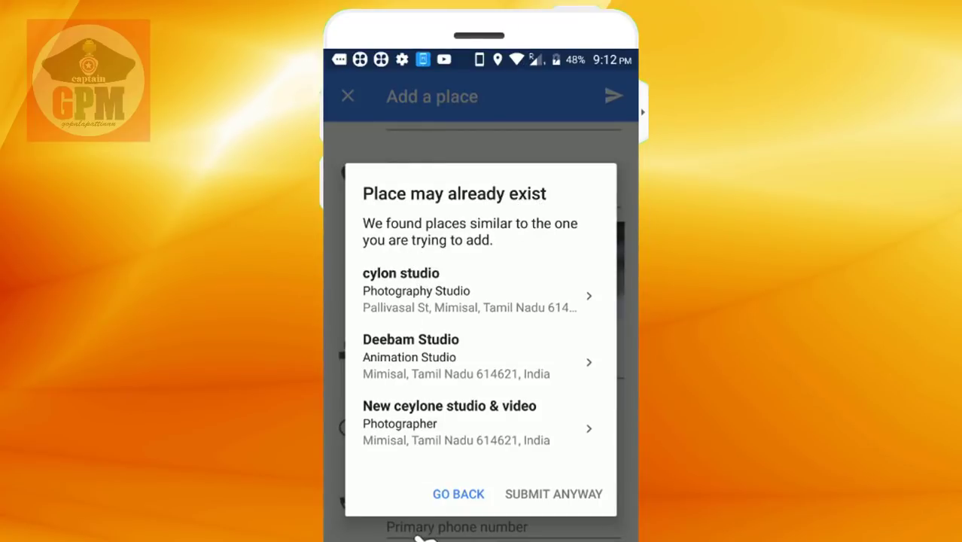
{"action": "left_click", "coordinate": [554, 494]}
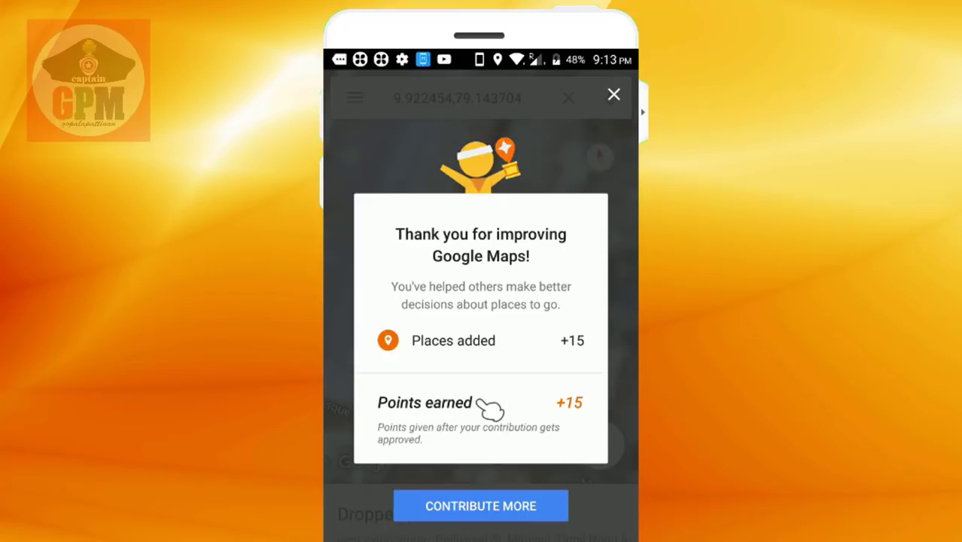
Continue to the contributor profile and examine the suggested places to review and the Trailblazer badge's details.
{"action": "left_click", "coordinate": [481, 507]}
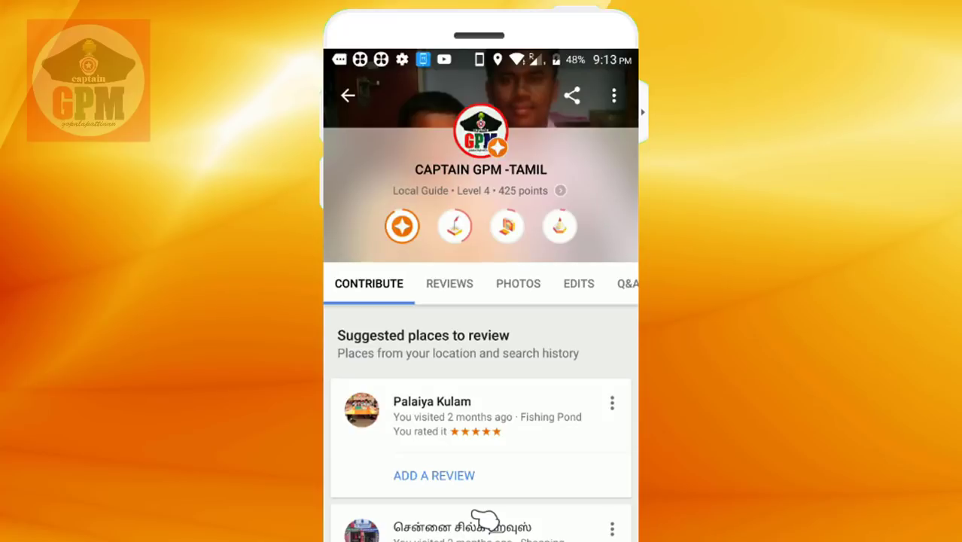
{"action": "scroll", "coordinate": [482, 519], "scroll_direction": "down", "scroll_amount": 5}
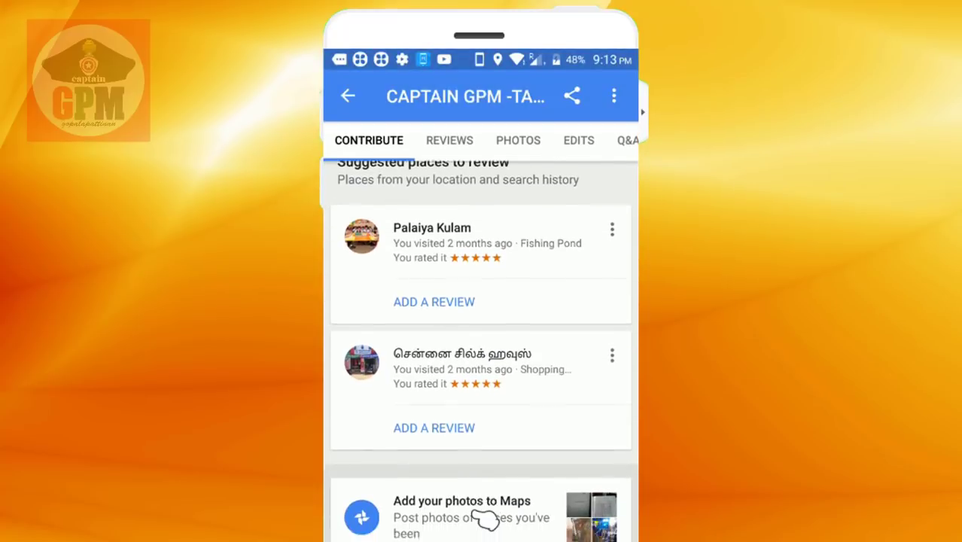
{"action": "scroll", "coordinate": [484, 519], "scroll_direction": "up", "scroll_amount": 5}
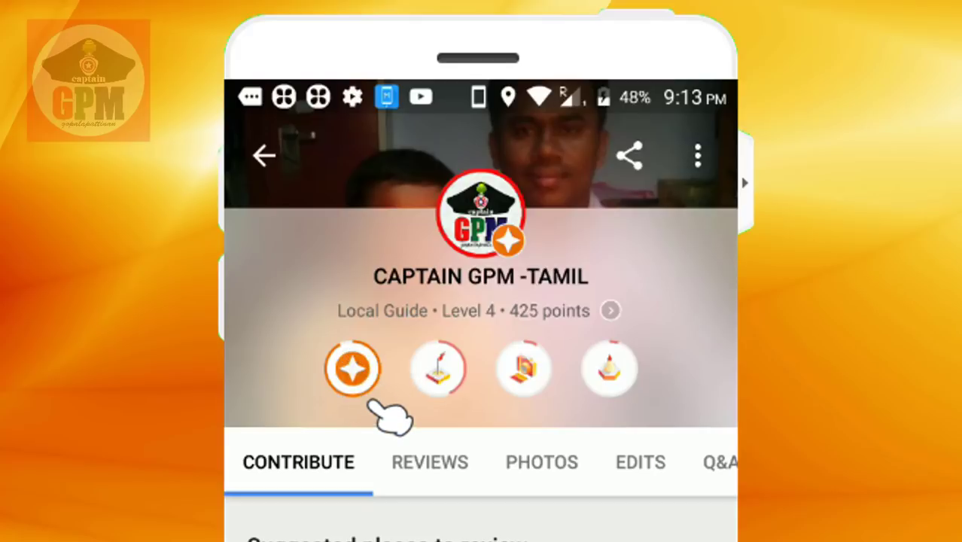
{"action": "left_click", "coordinate": [439, 369]}
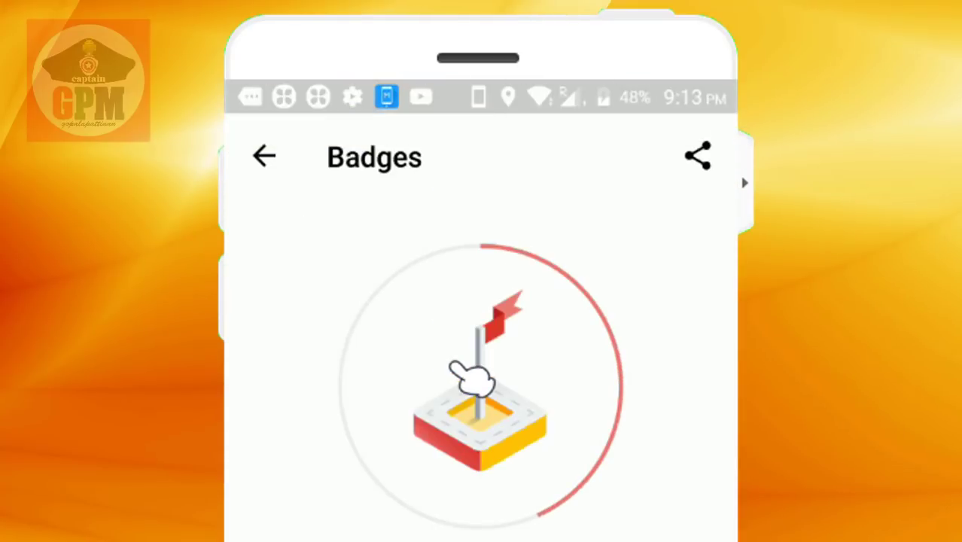
{"action": "scroll", "coordinate": [480, 368], "scroll_direction": "down", "scroll_amount": 3}
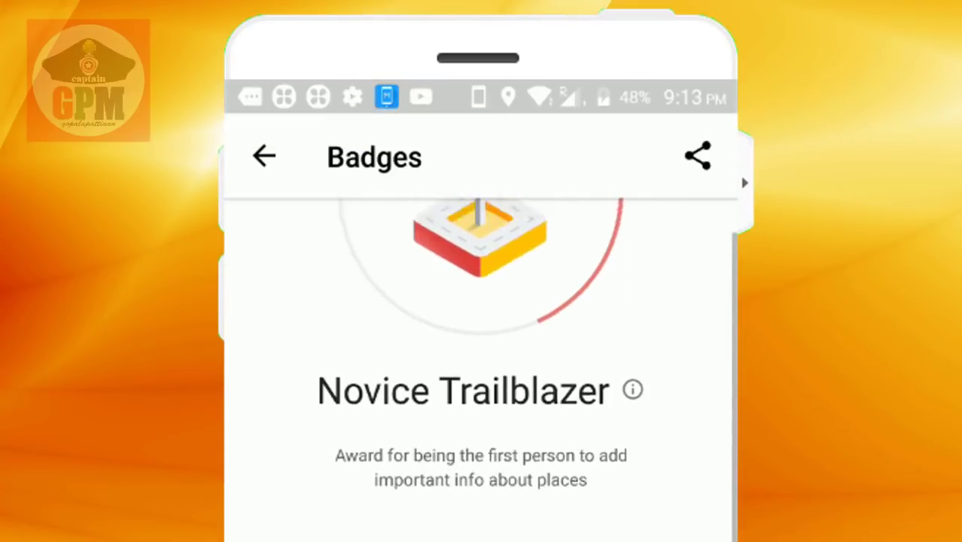
{"action": "scroll", "coordinate": [343, 440], "scroll_direction": "up", "scroll_amount": 3}
{"action": "left_click", "coordinate": [264, 157]}
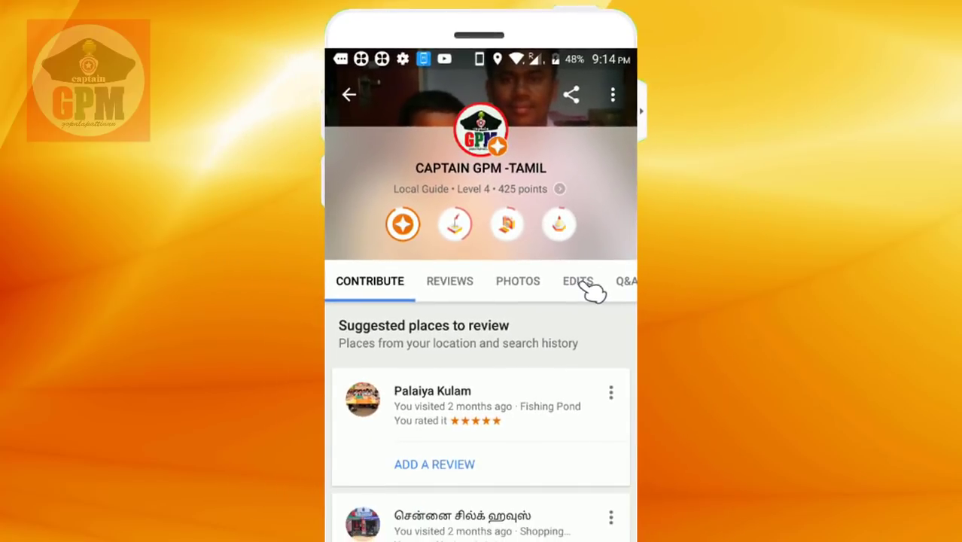
Examine the profile's list of submitted edits for the status of the new photo studio and the earlier place creations.
{"action": "left_click", "coordinate": [578, 280]}
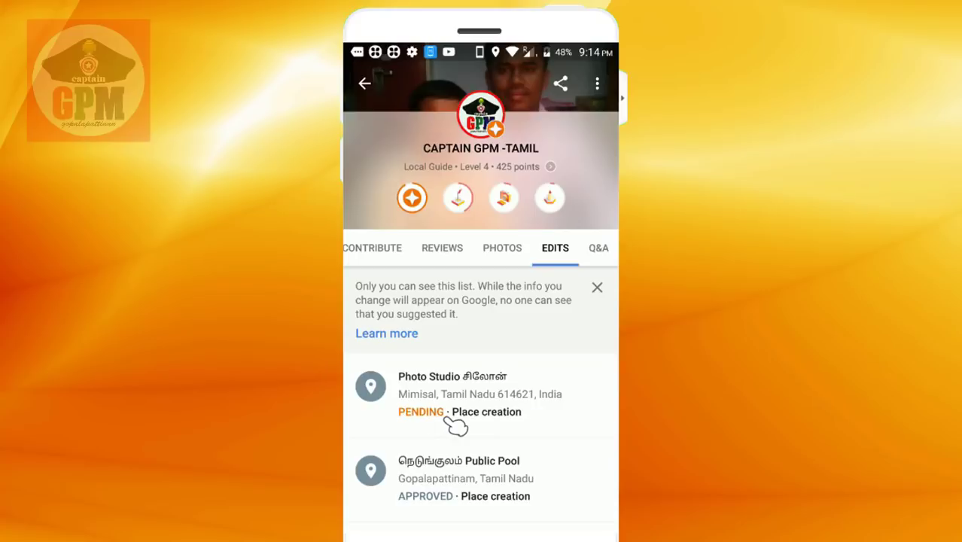
{"action": "scroll", "coordinate": [454, 425], "scroll_direction": "down", "scroll_amount": 3}
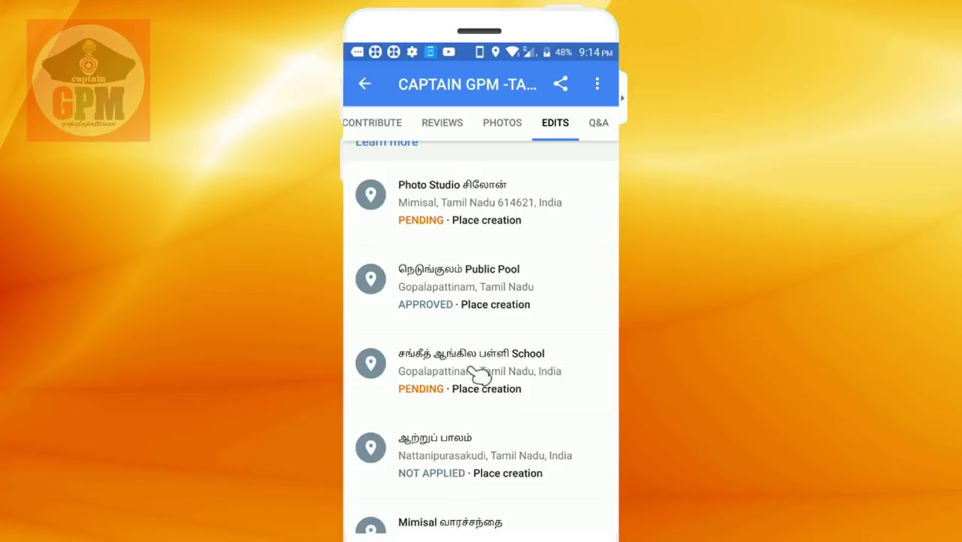
{"action": "scroll", "coordinate": [510, 397], "scroll_direction": "up", "scroll_amount": 2}
{"action": "scroll", "coordinate": [519, 402], "scroll_direction": "up", "scroll_amount": 3}
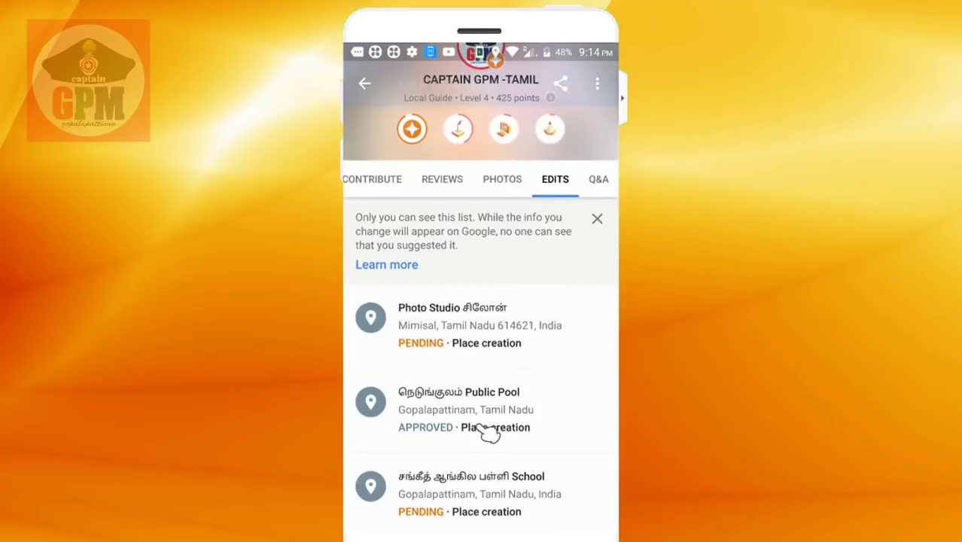